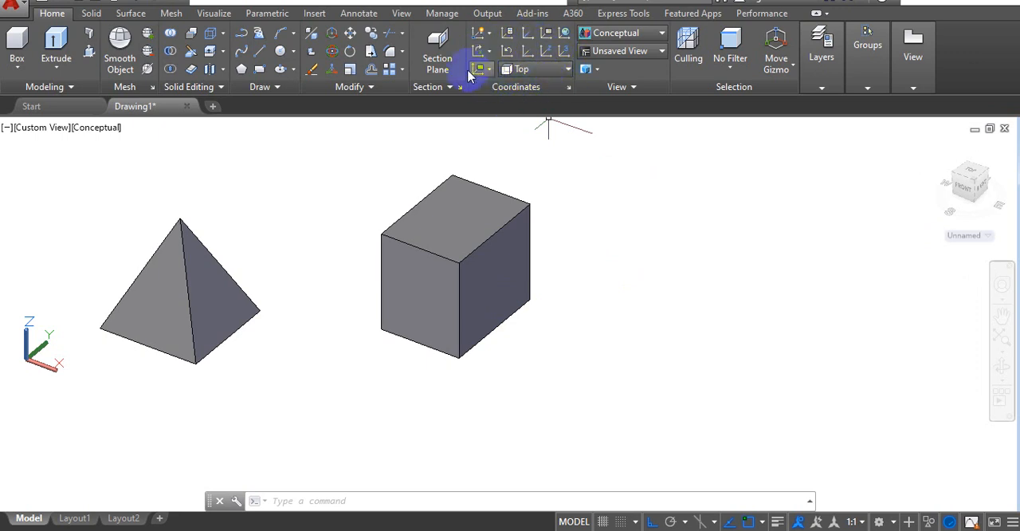
Step: Turn Ortho off and move the UCS origin to the left front corner of the box's top face
{"action": "left_click", "coordinate": [570, 122]}
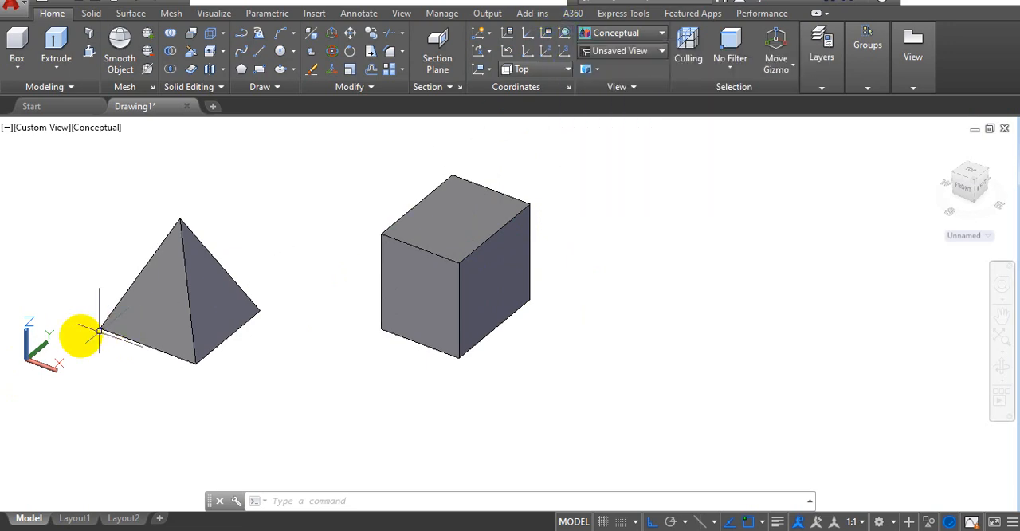
{"action": "left_click", "coordinate": [526, 53]}
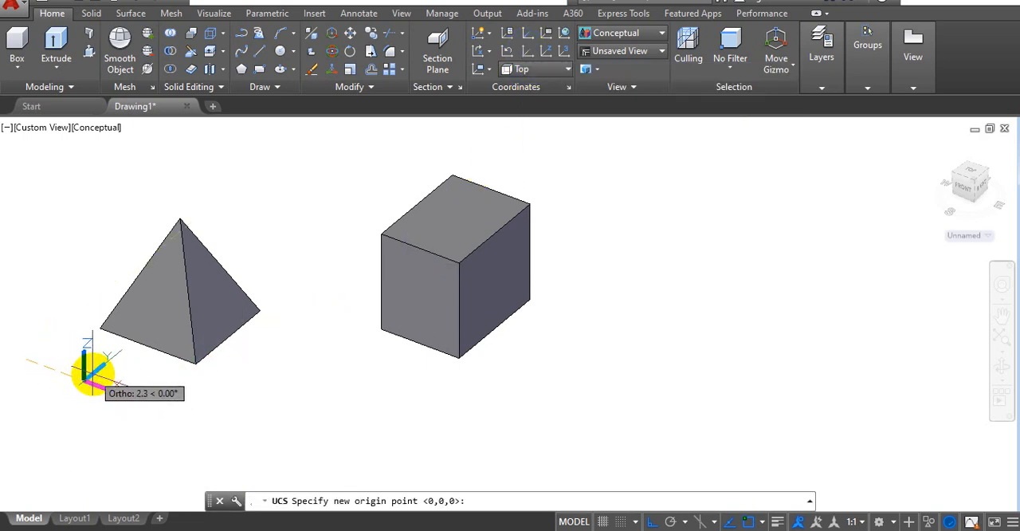
{"action": "key", "text": "F8"}
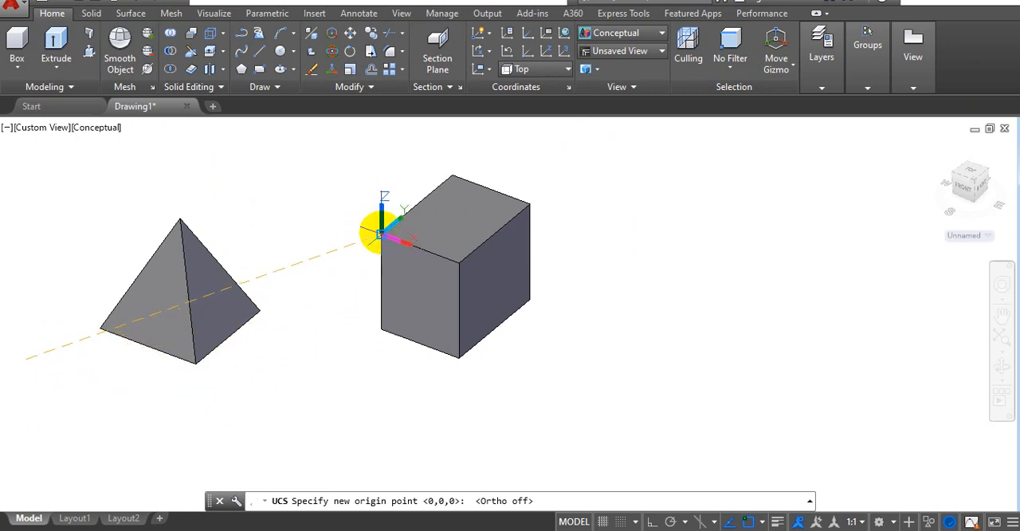
{"action": "left_click", "coordinate": [379, 233]}
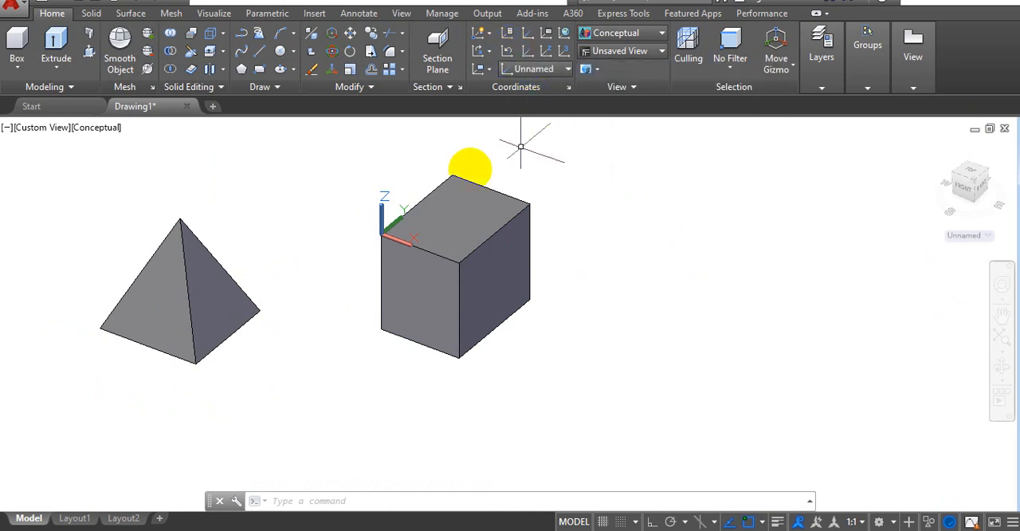
Step: Restore the previous UCS
{"action": "left_click", "coordinate": [507, 53]}
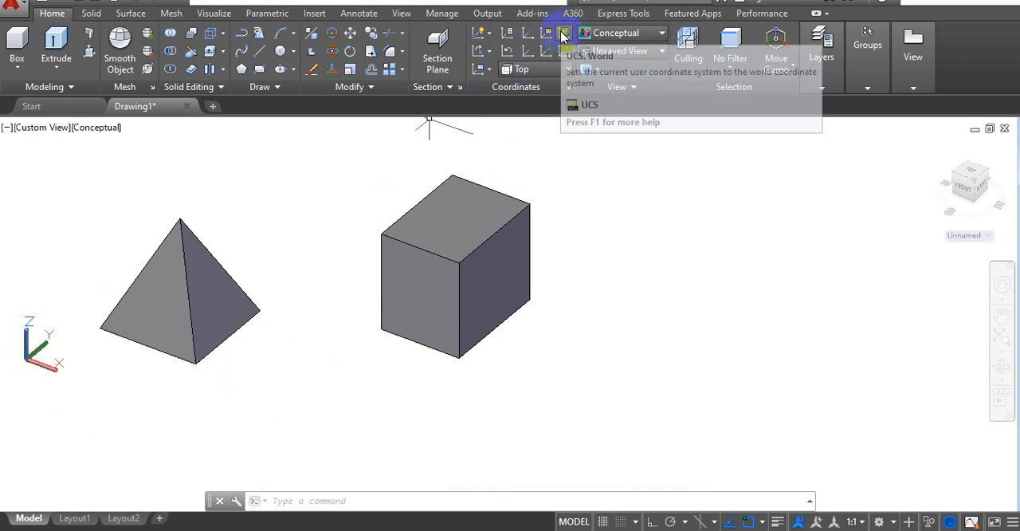
{"action": "left_click", "coordinate": [509, 49]}
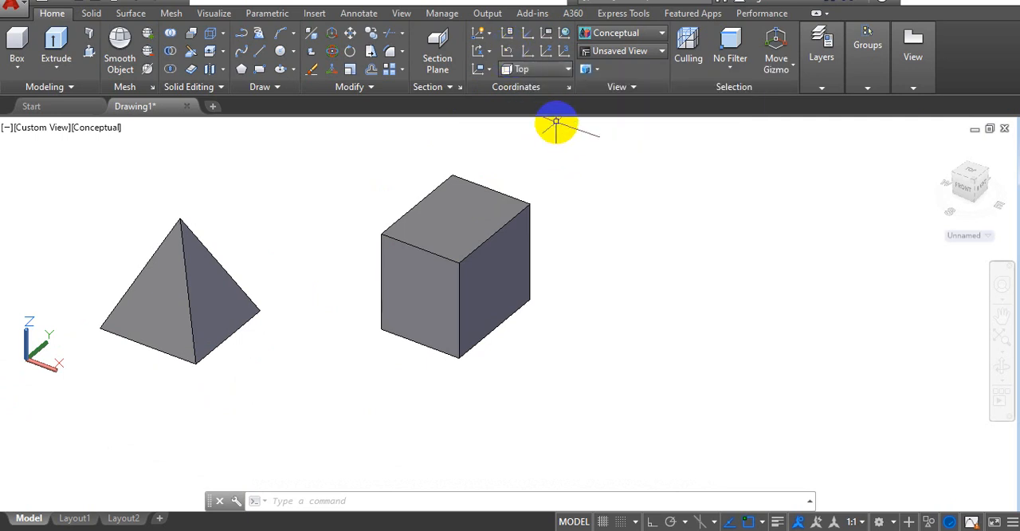
{"action": "left_click", "coordinate": [470, 291]}
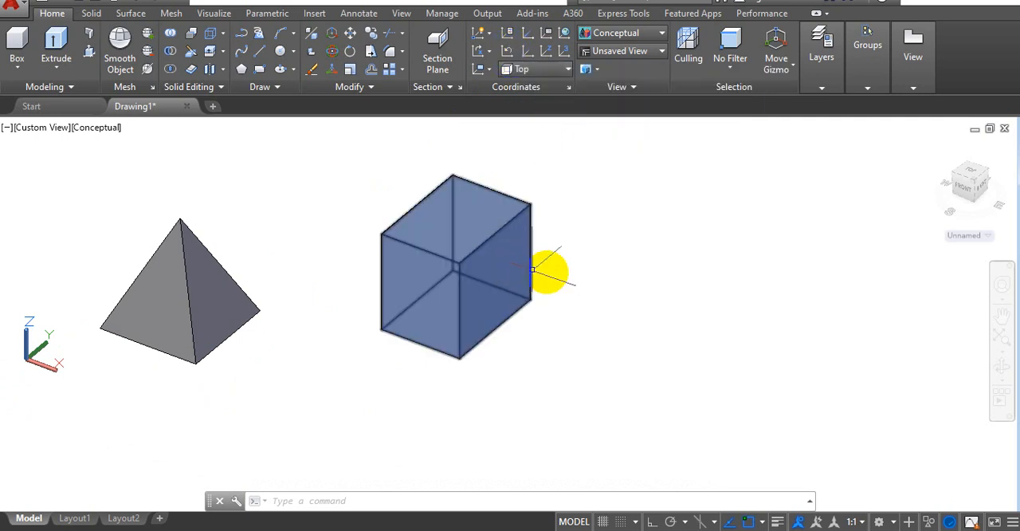
{"action": "key", "text": "Escape"}
{"action": "left_click", "coordinate": [494, 263]}
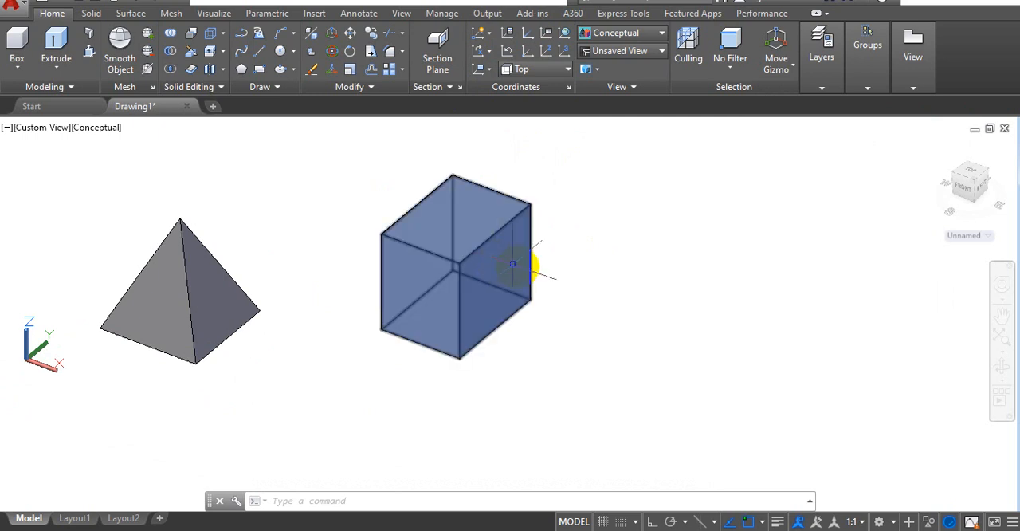
{"action": "key", "text": "Escape"}
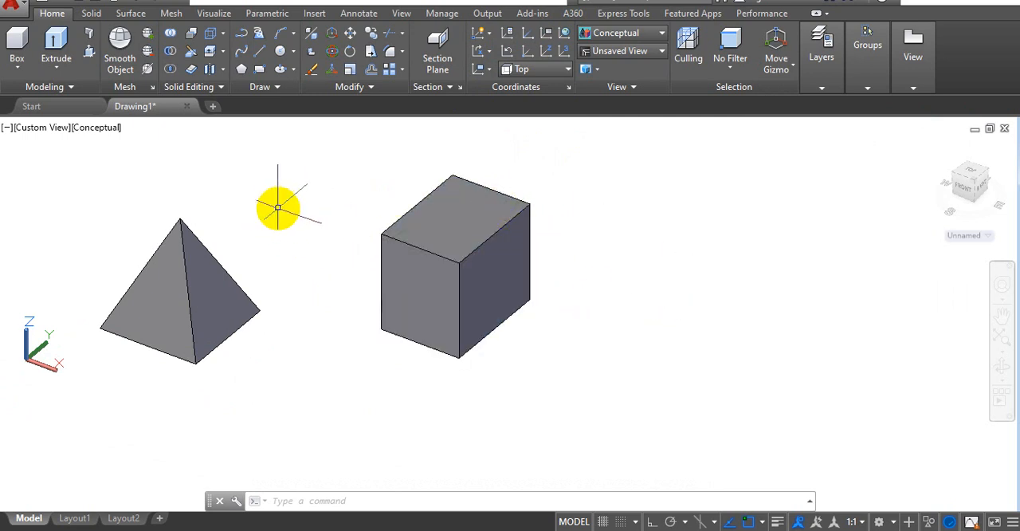
{"action": "left_click", "coordinate": [513, 269]}
{"action": "key", "text": "Escape"}
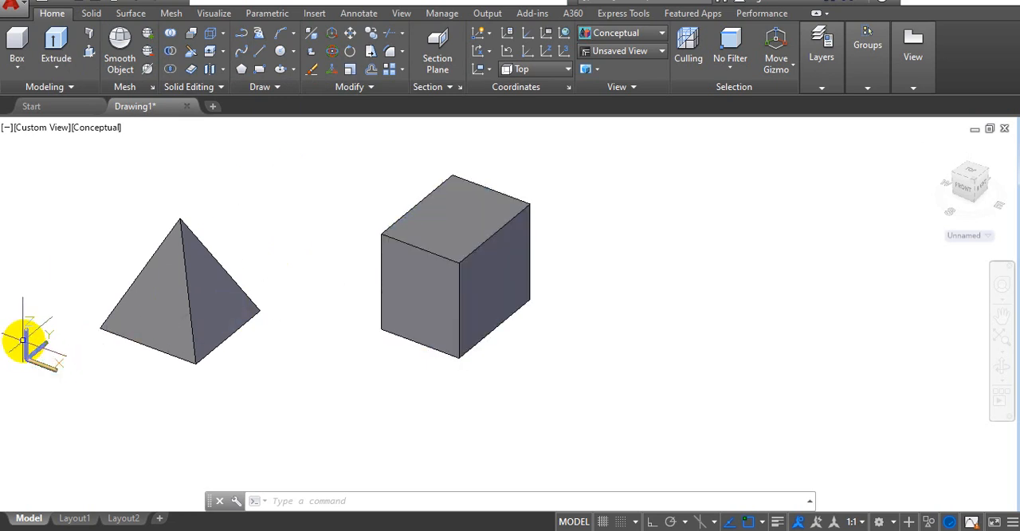
Step: Define a Z-Axis Vector UCS at the box's nearest top corner, with Z pointing perpendicularly outward from its right-hand face
{"action": "left_click", "coordinate": [546, 52]}
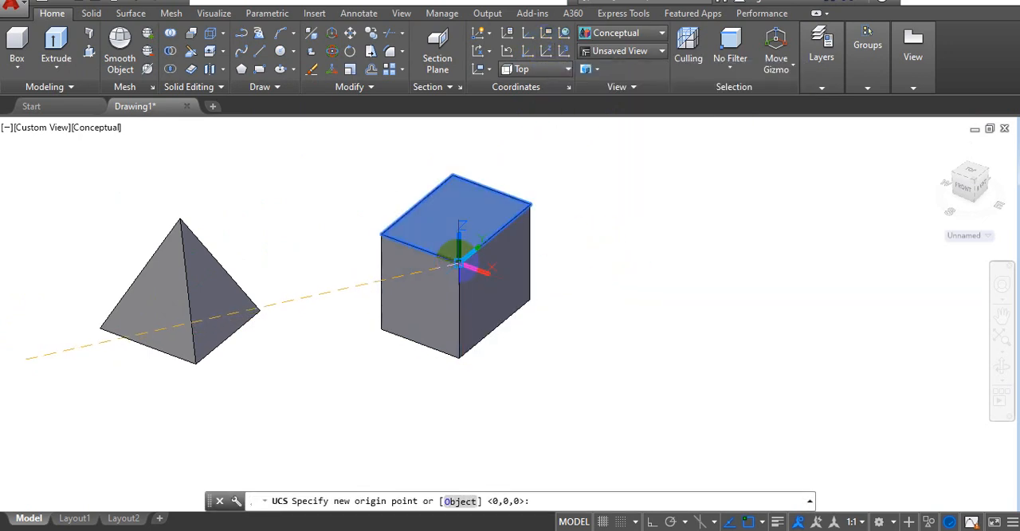
{"action": "left_click", "coordinate": [458, 263]}
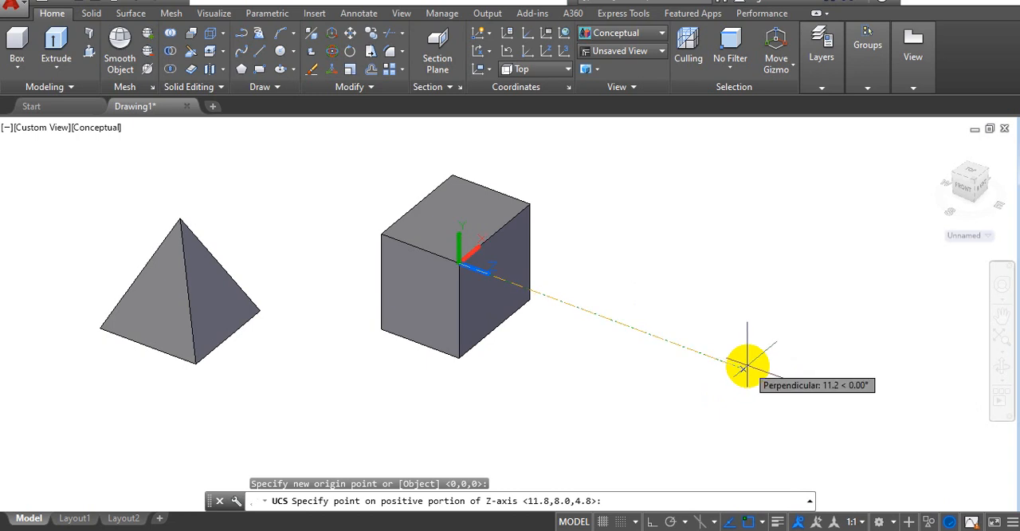
{"action": "left_click", "coordinate": [744, 368]}
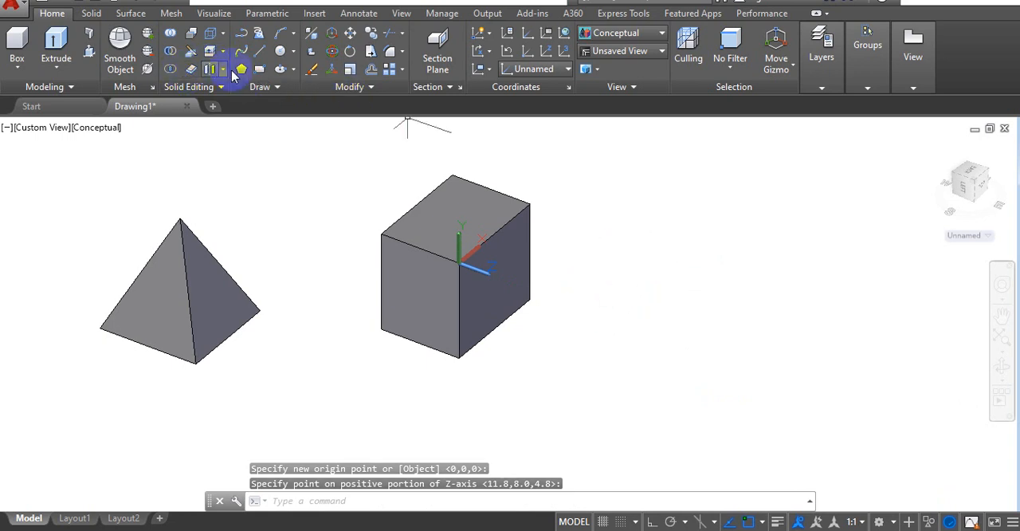
Step: Draw a small rectangle freehand on the box's right-hand face, in its upper middle area
{"action": "left_click", "coordinate": [259, 69]}
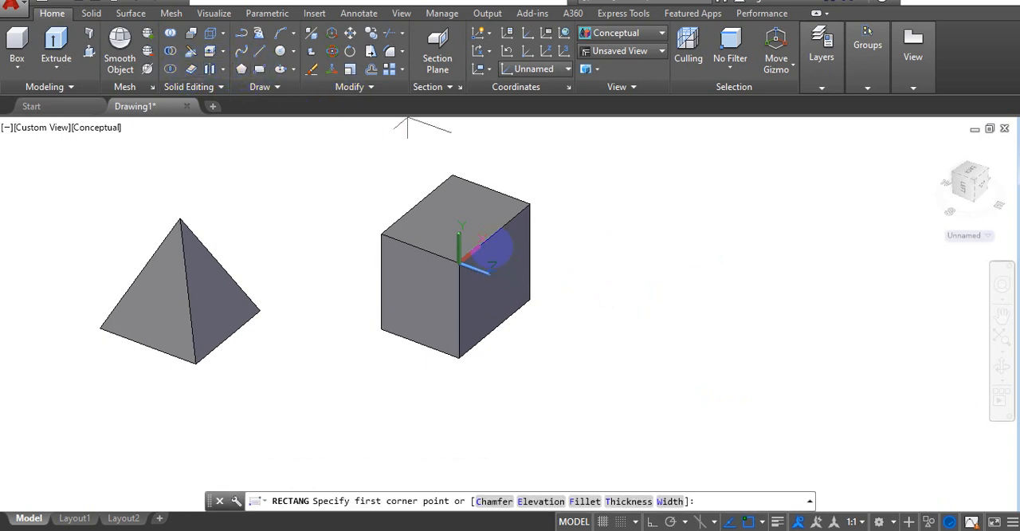
{"action": "left_click", "coordinate": [491, 293]}
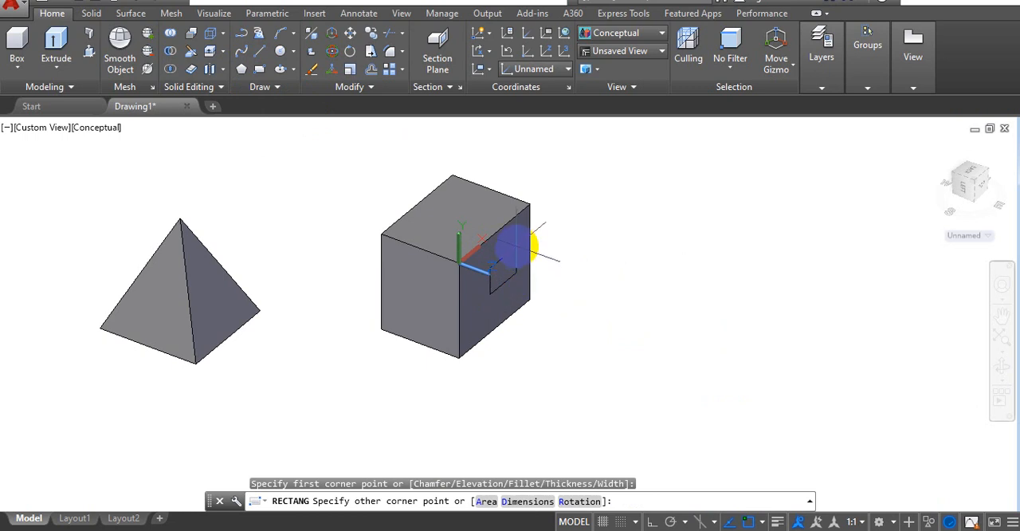
{"action": "left_click", "coordinate": [519, 246]}
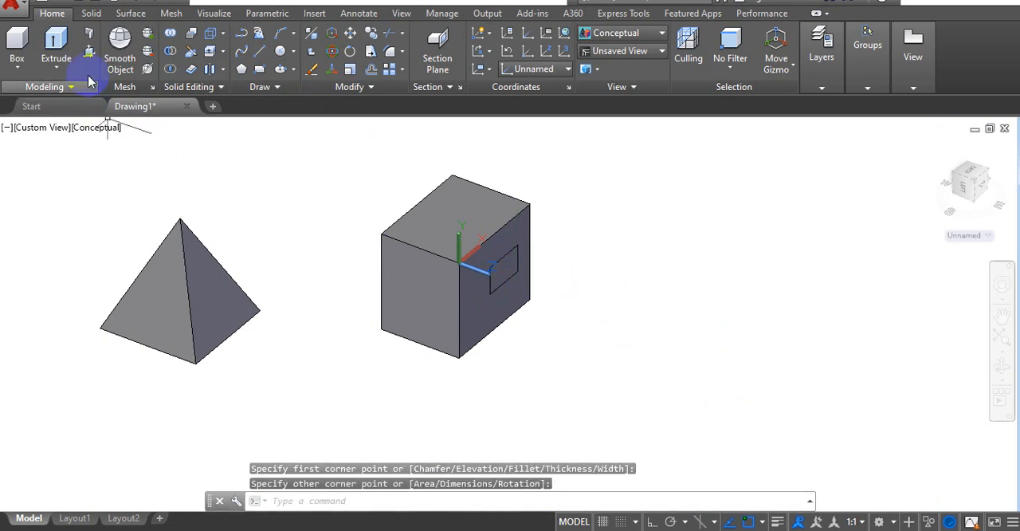
Step: Extrude the rectangle outward from the box's right-hand face to a height of about 7.5
{"action": "left_click", "coordinate": [56, 70]}
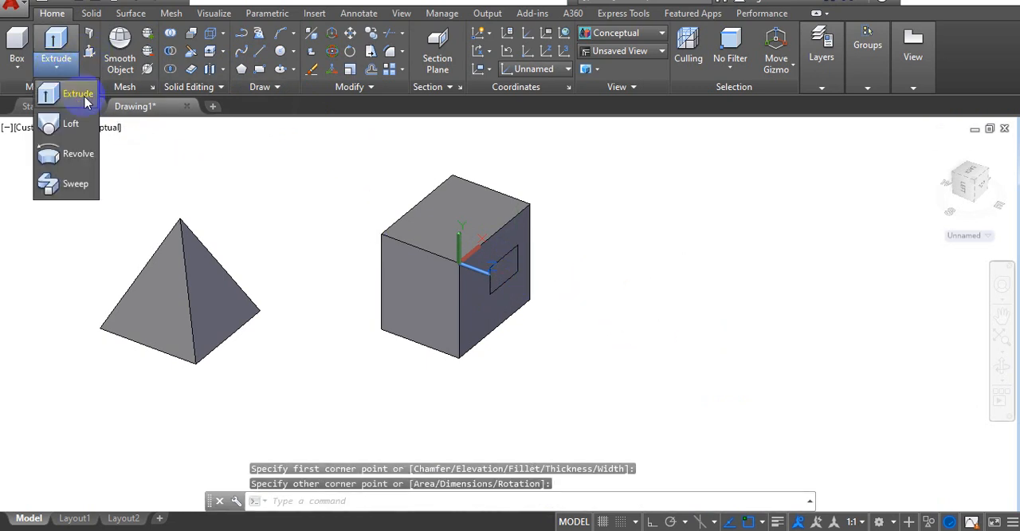
{"action": "left_click", "coordinate": [77, 95]}
{"action": "left_click", "coordinate": [509, 279]}
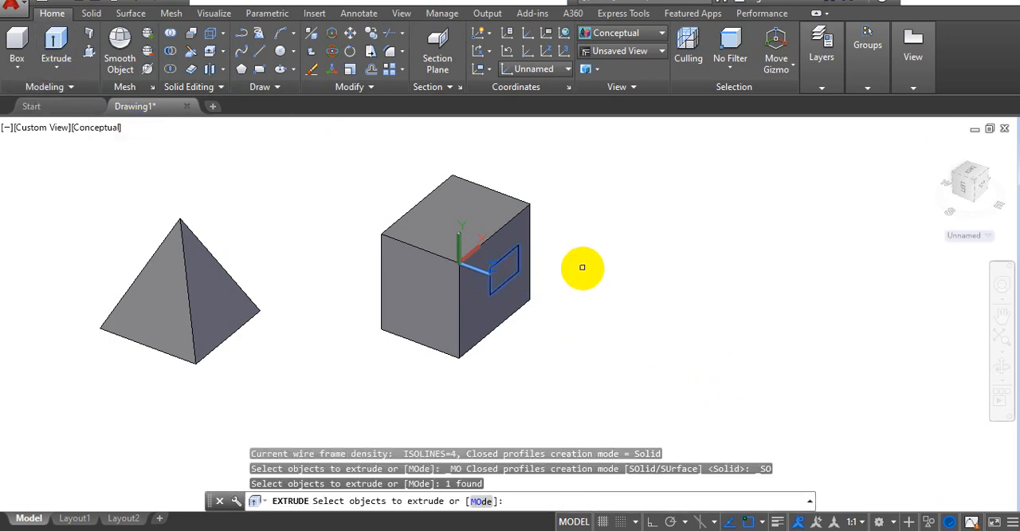
{"action": "key", "text": "Return"}
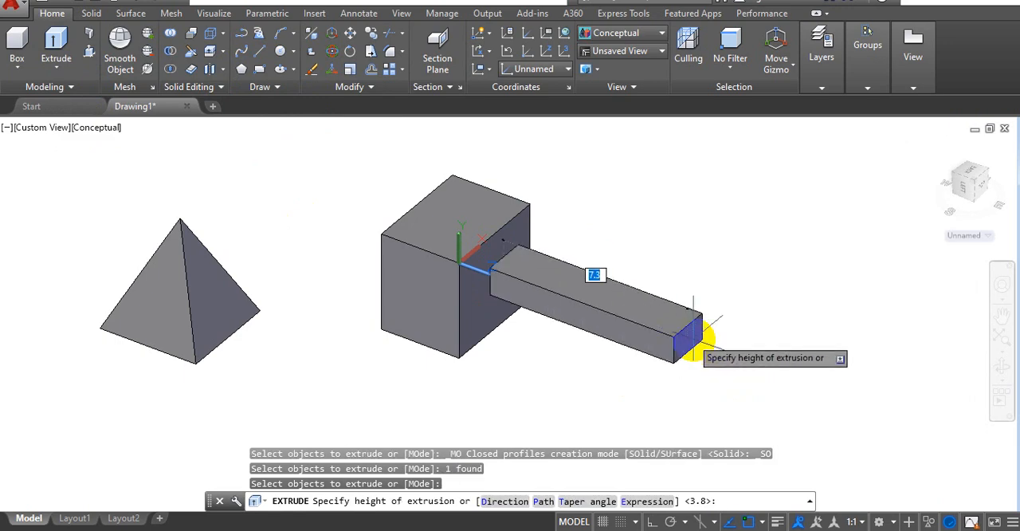
{"action": "left_click", "coordinate": [700, 333]}
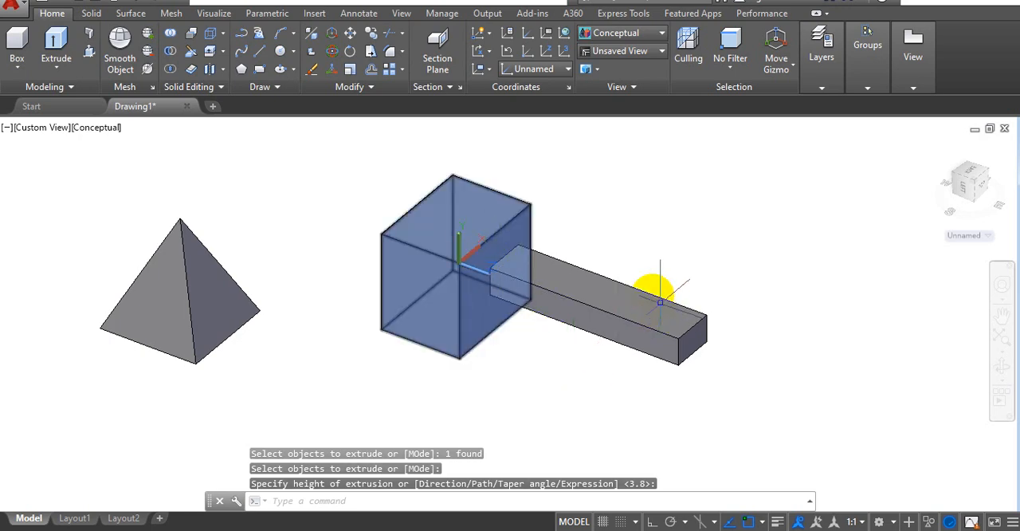
{"action": "left_click", "coordinate": [505, 243]}
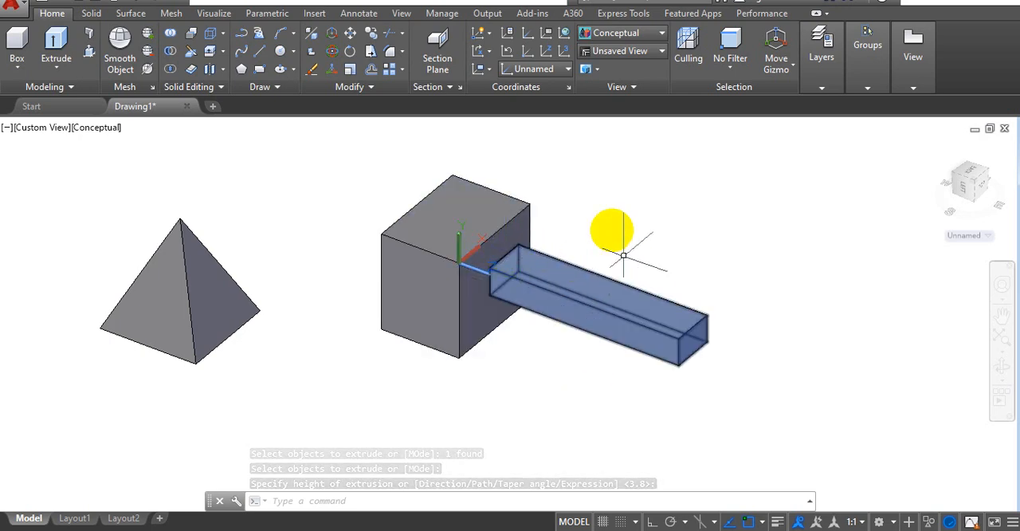
Step: Define a 3 Point UCS on the pyramid's right-hand face: origin at the front base corner, X toward the right base corner, Y toward the apex
{"action": "middle_click_drag", "start_coordinate": [633, 225], "coordinate": [590, 226]}
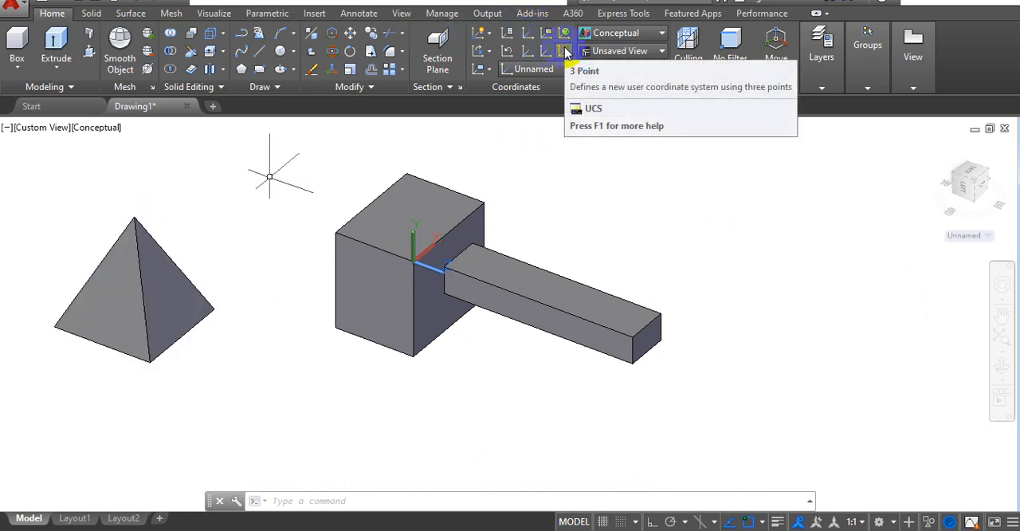
{"action": "left_click", "coordinate": [564, 51]}
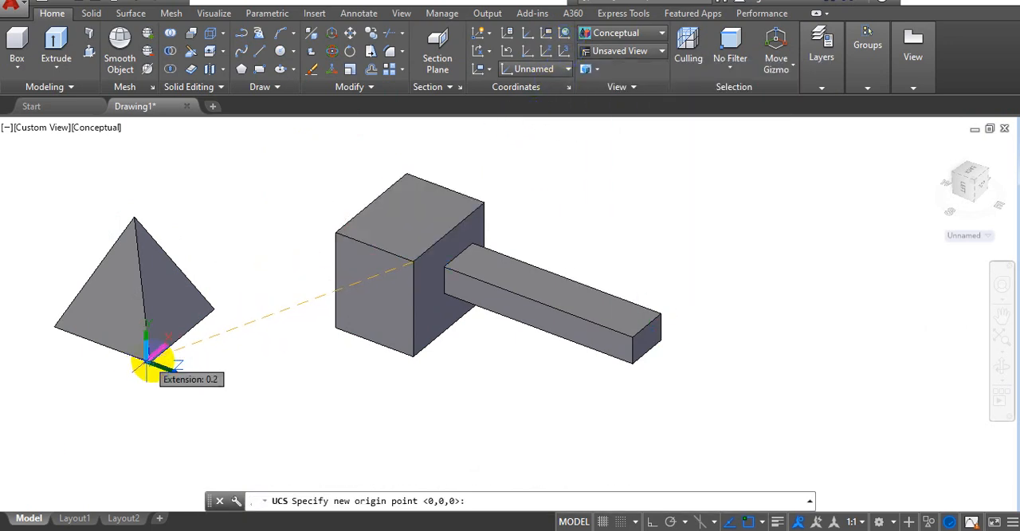
{"action": "left_click", "coordinate": [150, 365]}
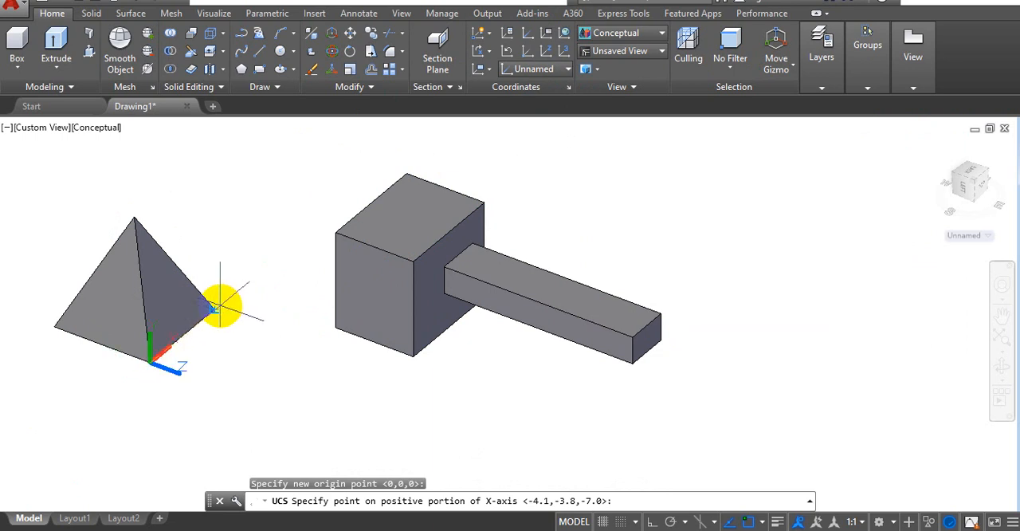
{"action": "left_click", "coordinate": [217, 307]}
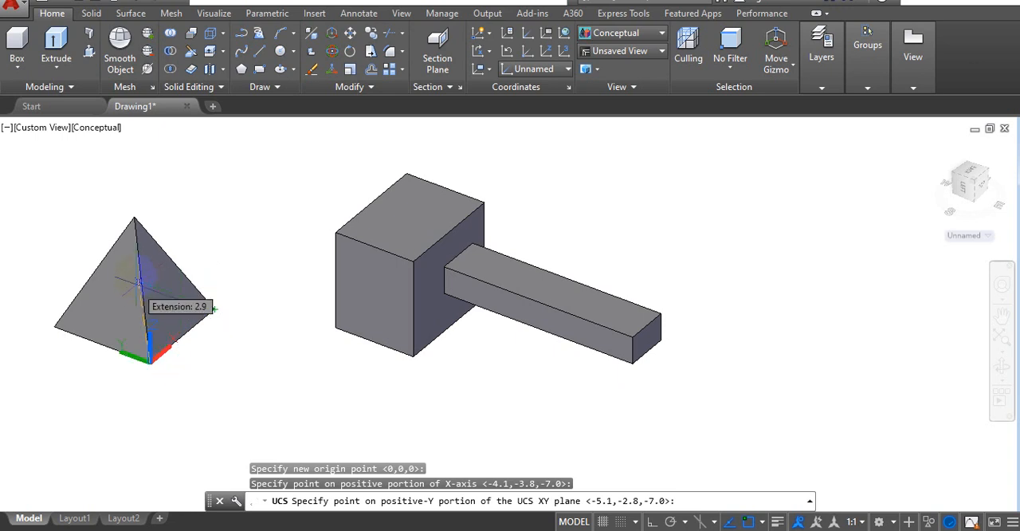
{"action": "left_click", "coordinate": [136, 217]}
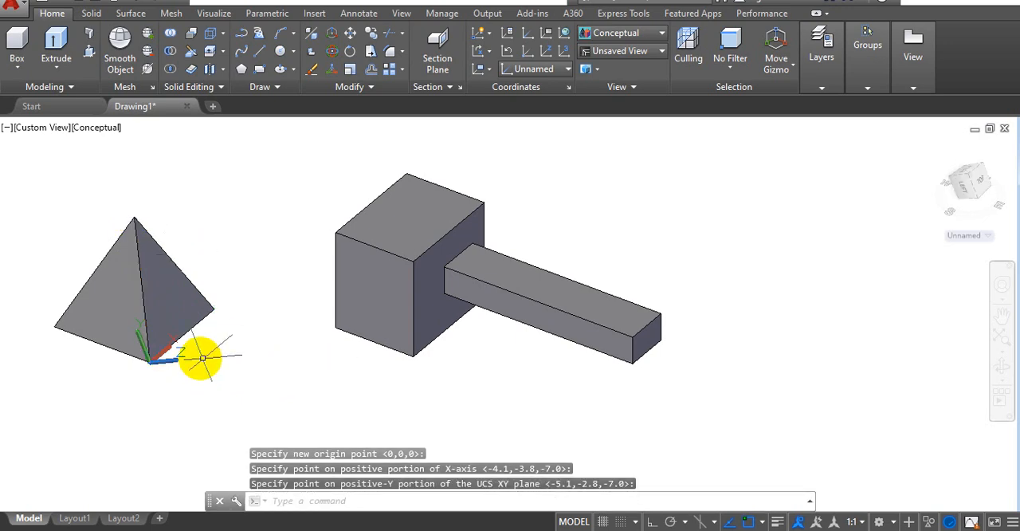
{"action": "left_click", "coordinate": [155, 352]}
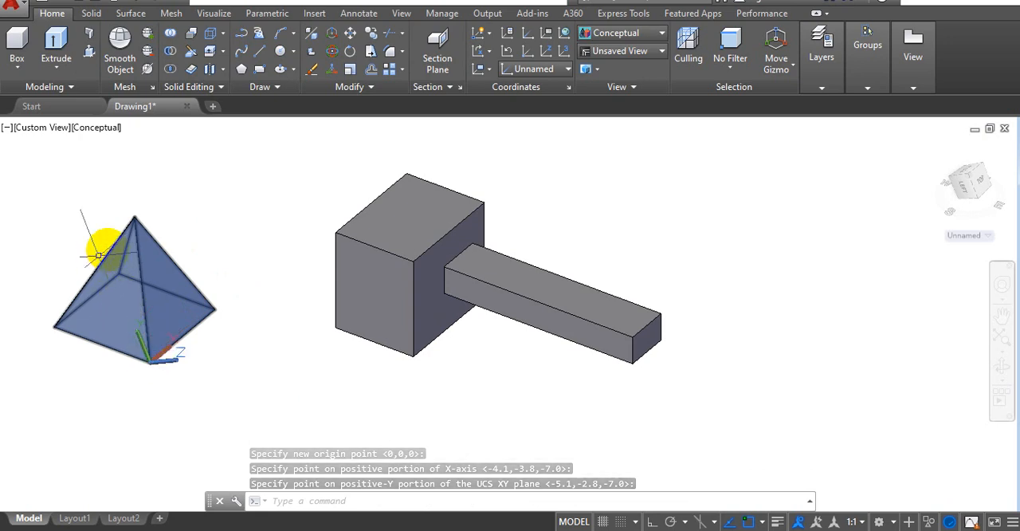
Step: Draw a small rectangle freehand near the middle of the pyramid's sloping right-hand face
{"action": "left_click", "coordinate": [266, 72]}
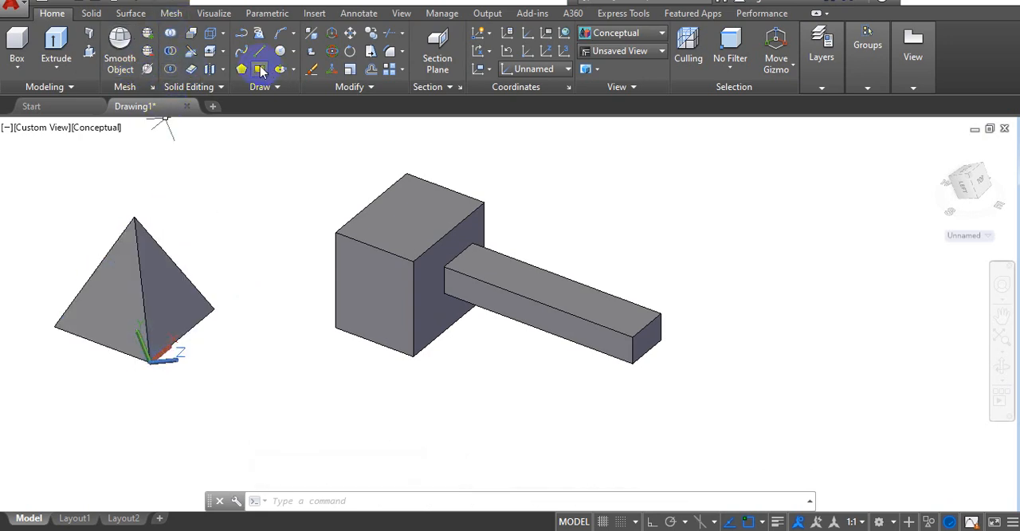
{"action": "left_click", "coordinate": [176, 280]}
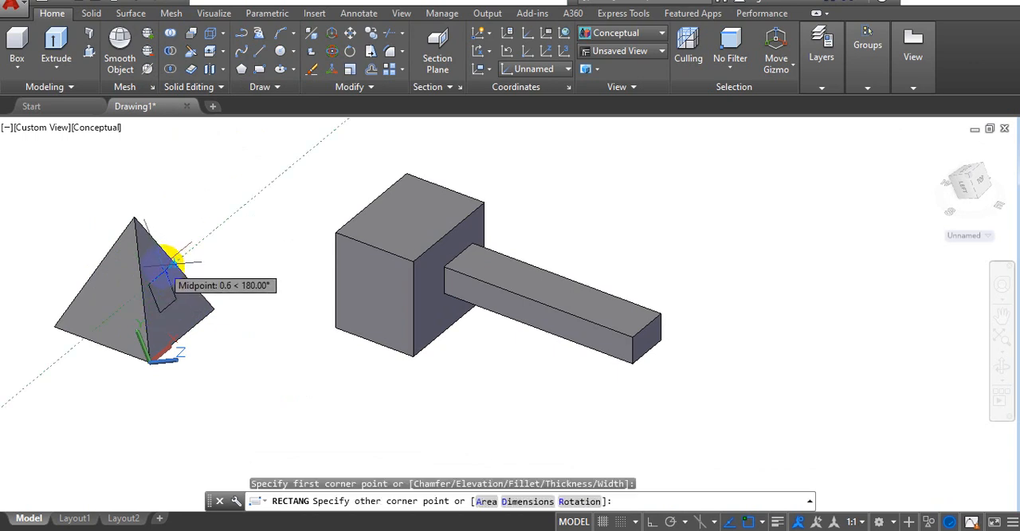
{"action": "left_click", "coordinate": [163, 271]}
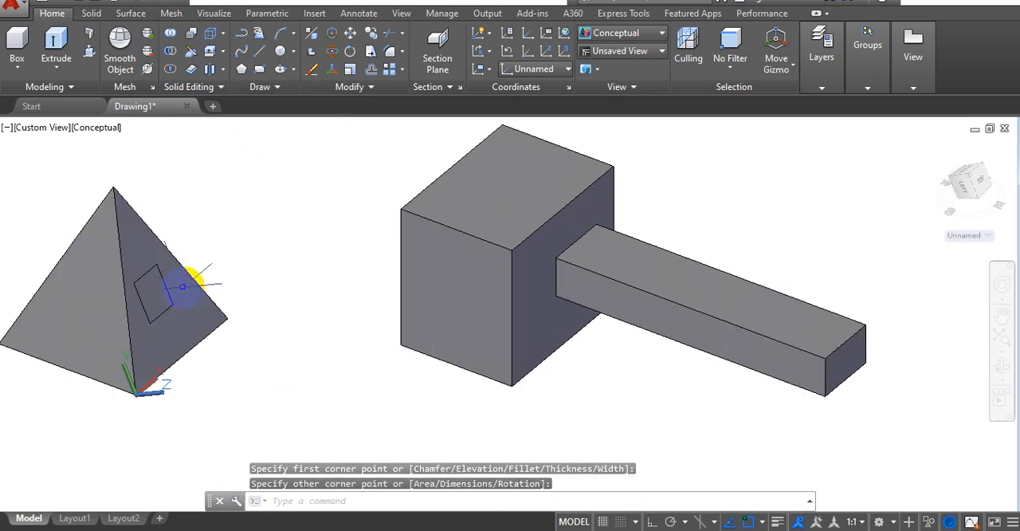
Step: Extrude the rectangle on the pyramid outward, perpendicular to the sloping face, to a freely picked height
{"action": "scroll", "coordinate": [187, 287], "scroll_direction": "up", "scroll_amount": 2}
{"action": "middle_click_drag", "start_coordinate": [288, 239], "coordinate": [357, 226]}
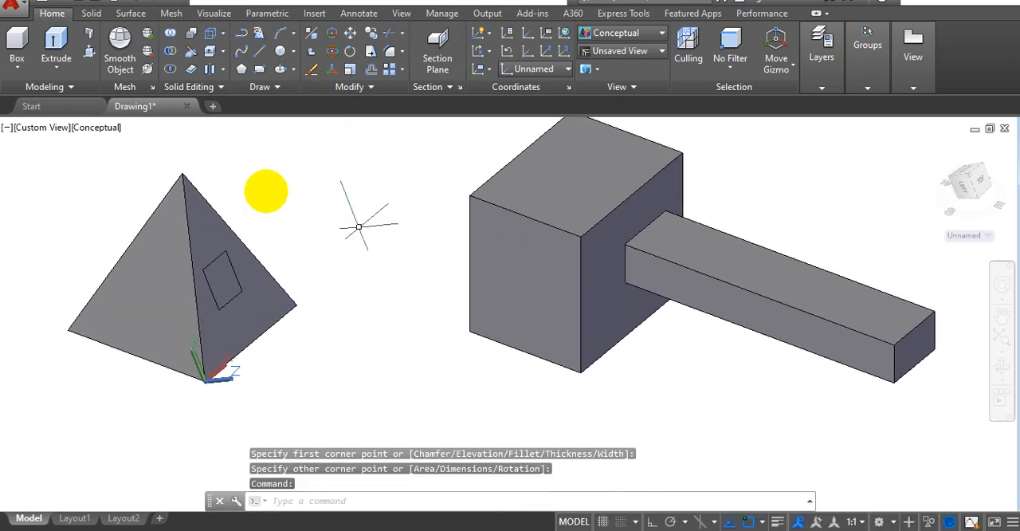
{"action": "left_click", "coordinate": [66, 60]}
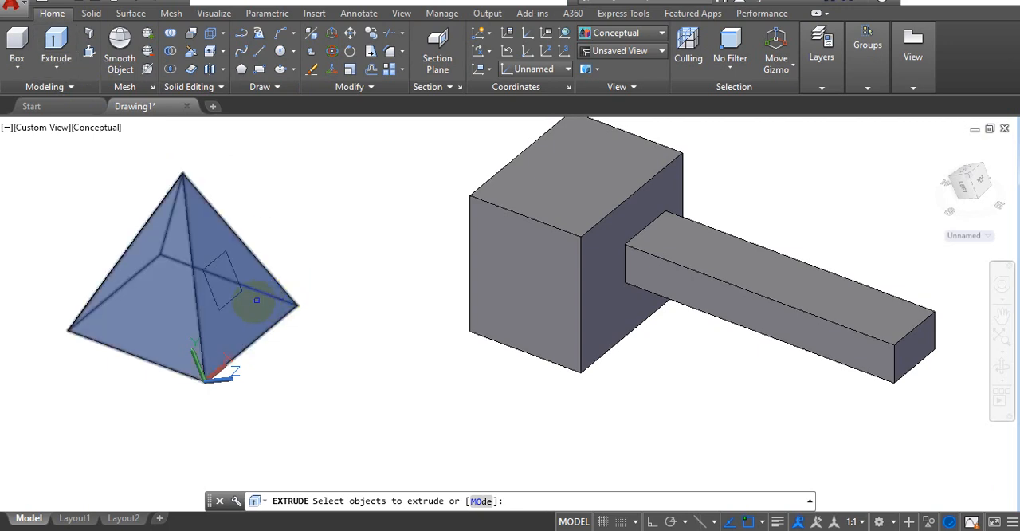
{"action": "left_click", "coordinate": [229, 302]}
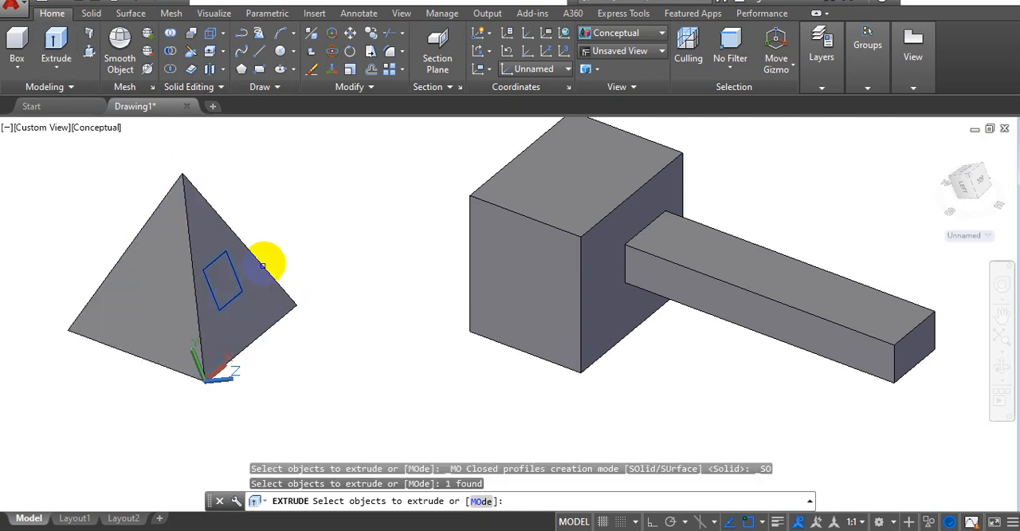
{"action": "key", "text": "Return"}
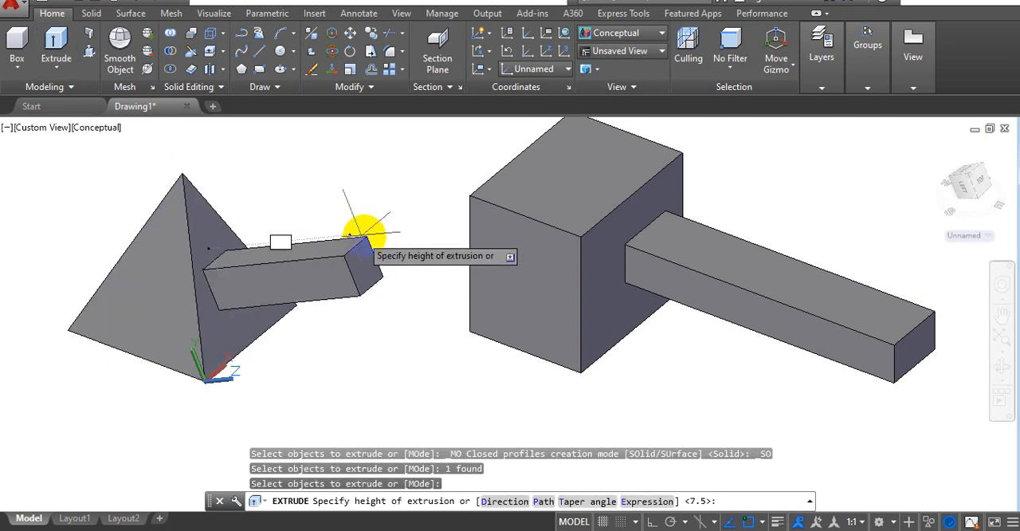
{"action": "left_click", "coordinate": [360, 293]}
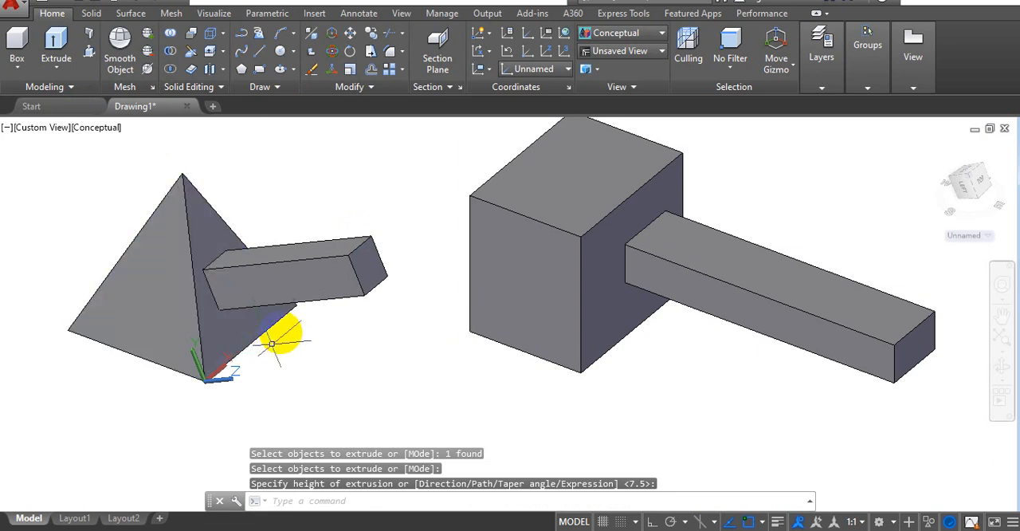
Step: Preview rotating the UCS about its X axis at the pyramid's front base corner and cancel the rotation
{"action": "mouse_move", "coordinate": [272, 344]}
{"action": "middle_mouse_down", "text": "shift"}
{"action": "mouse_move", "coordinate": [310, 275]}
{"action": "mouse_move", "coordinate": [342, 278]}
{"action": "mouse_move", "coordinate": [250, 342]}
{"action": "mouse_move", "coordinate": [280, 318]}
{"action": "mouse_move", "coordinate": [274, 326]}
{"action": "middle_mouse_up", "text": "shift"}
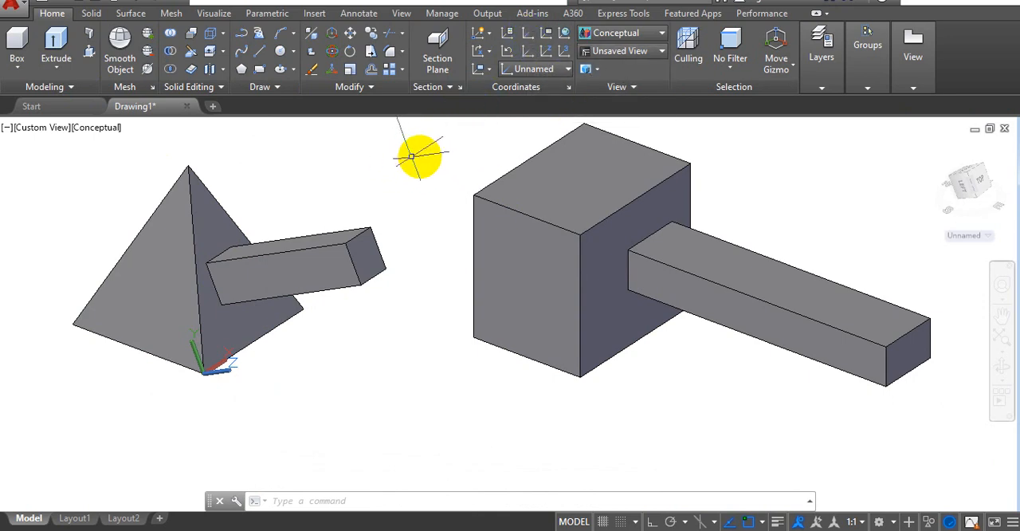
{"action": "left_click", "coordinate": [480, 53]}
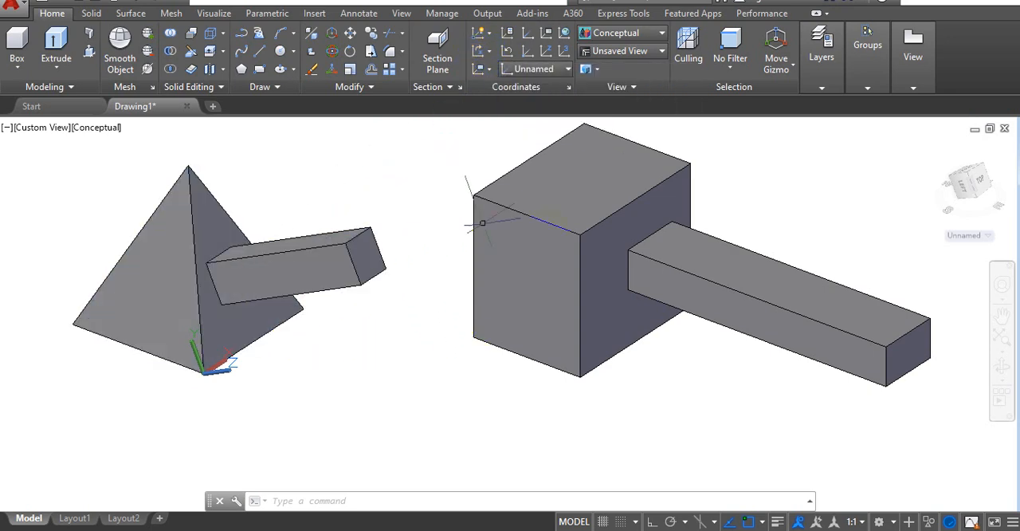
{"action": "left_click", "coordinate": [570, 136]}
{"action": "left_click", "coordinate": [700, 281]}
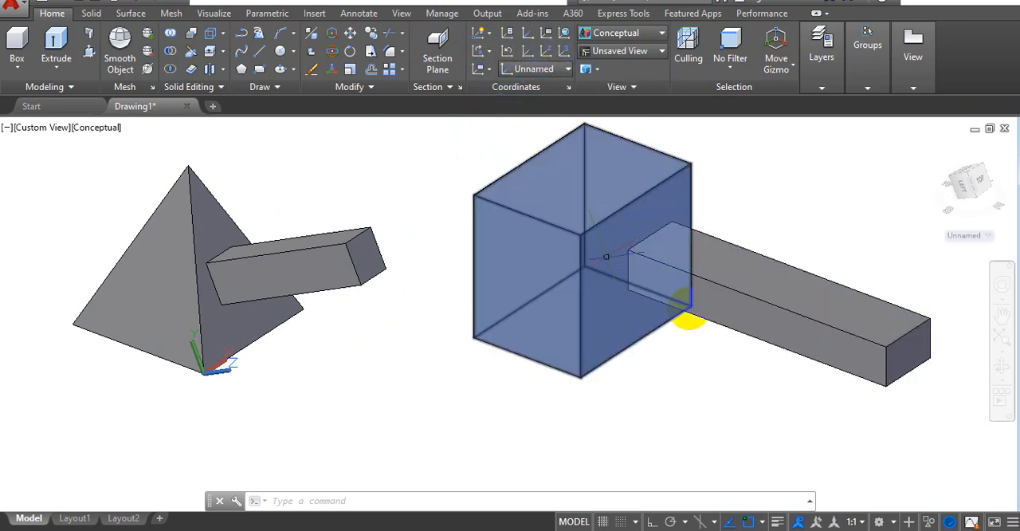
{"action": "left_click", "coordinate": [490, 53]}
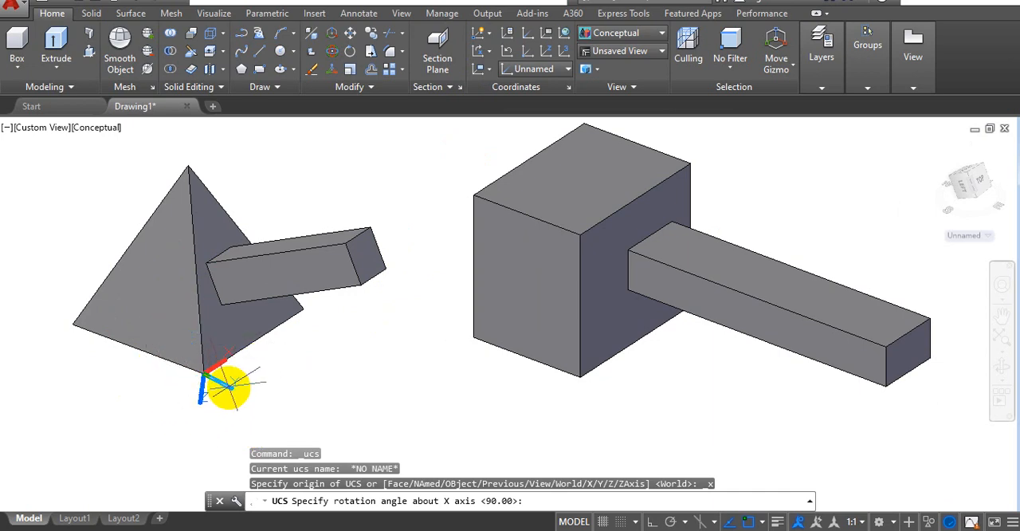
{"action": "key", "text": "Escape"}
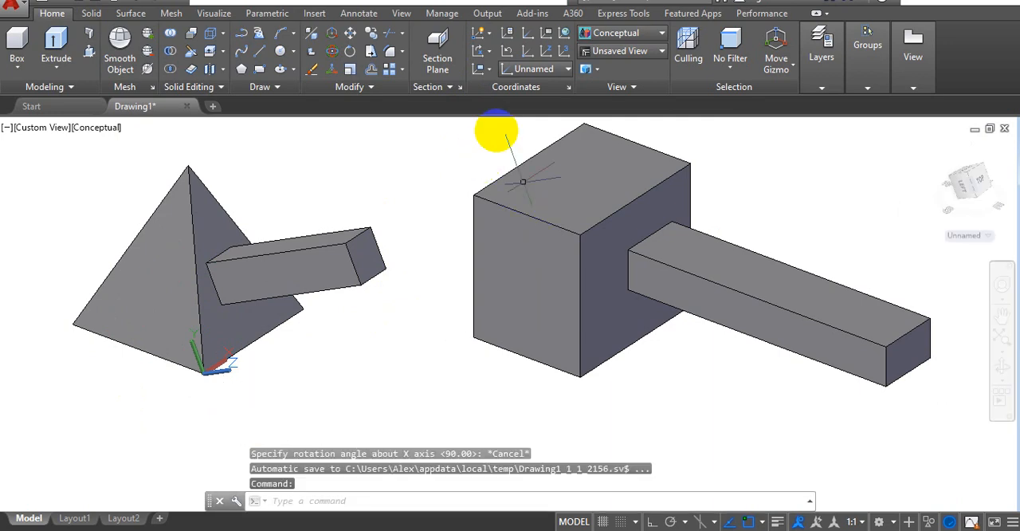
Step: Preview rotating the UCS about its Y axis at the pyramid's front base corner and cancel the rotation
{"action": "left_click", "coordinate": [491, 53]}
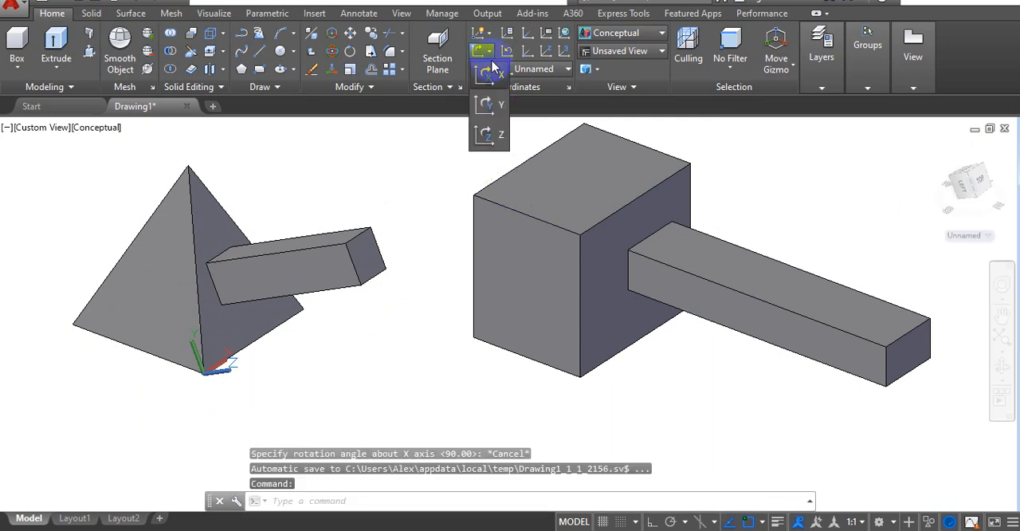
{"action": "left_click", "coordinate": [486, 107]}
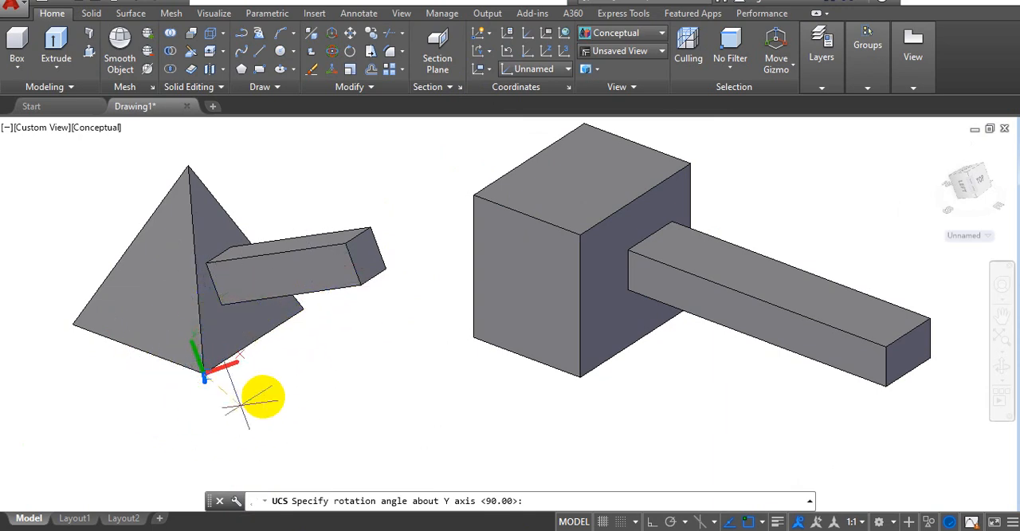
{"action": "key", "text": "Escape"}
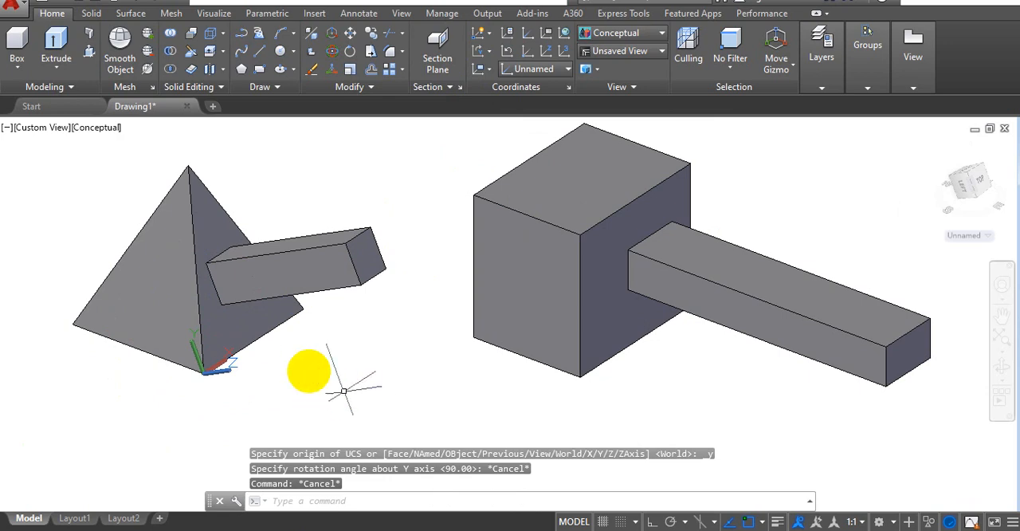
{"action": "left_click", "coordinate": [412, 332]}
{"action": "key", "text": "Escape"}
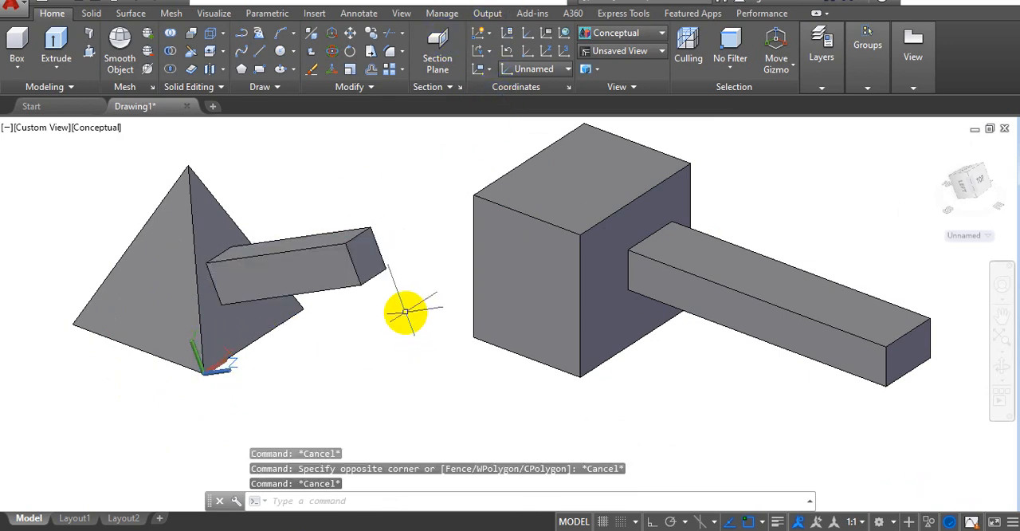
Step: Restore the previous UCS on the box's right-hand face and reset the coordinate system to World
{"action": "scroll", "coordinate": [405, 312], "scroll_direction": "down", "scroll_amount": 2}
{"action": "middle_click_drag", "start_coordinate": [408, 316], "coordinate": [426, 299]}
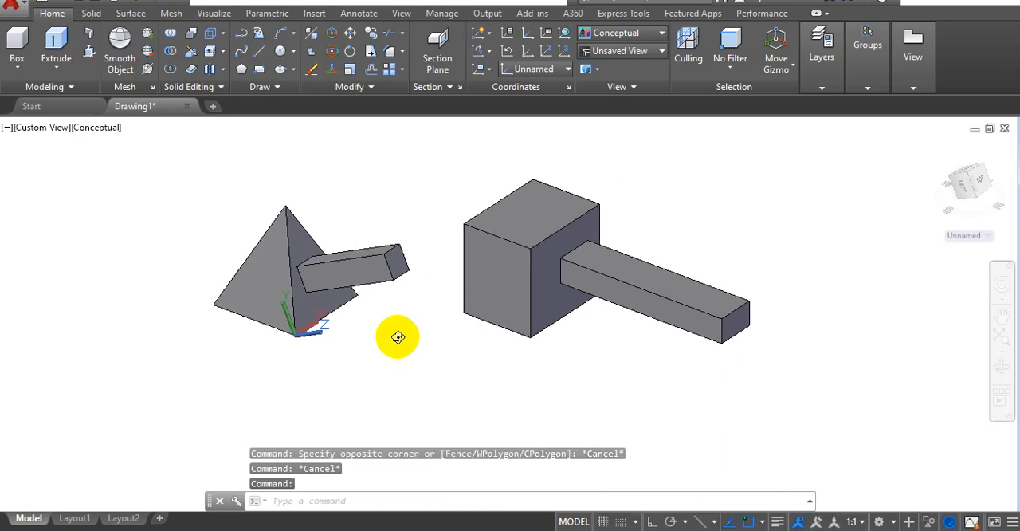
{"action": "mouse_move", "coordinate": [398, 336]}
{"action": "middle_mouse_down", "text": "shift"}
{"action": "mouse_move", "coordinate": [441, 321]}
{"action": "mouse_move", "coordinate": [421, 303]}
{"action": "mouse_move", "coordinate": [374, 348]}
{"action": "mouse_move", "coordinate": [388, 337]}
{"action": "mouse_move", "coordinate": [381, 329]}
{"action": "middle_mouse_up", "text": "shift"}
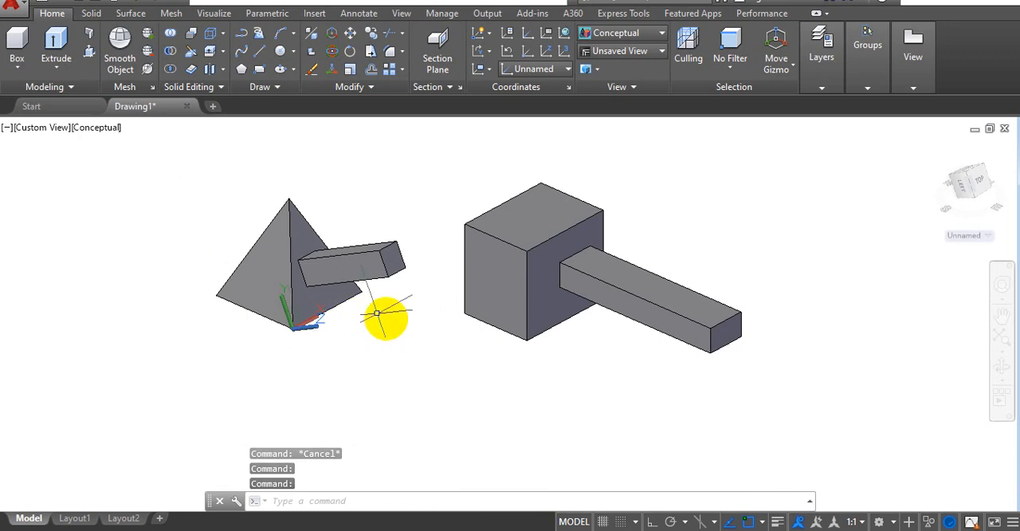
{"action": "left_click", "coordinate": [302, 310]}
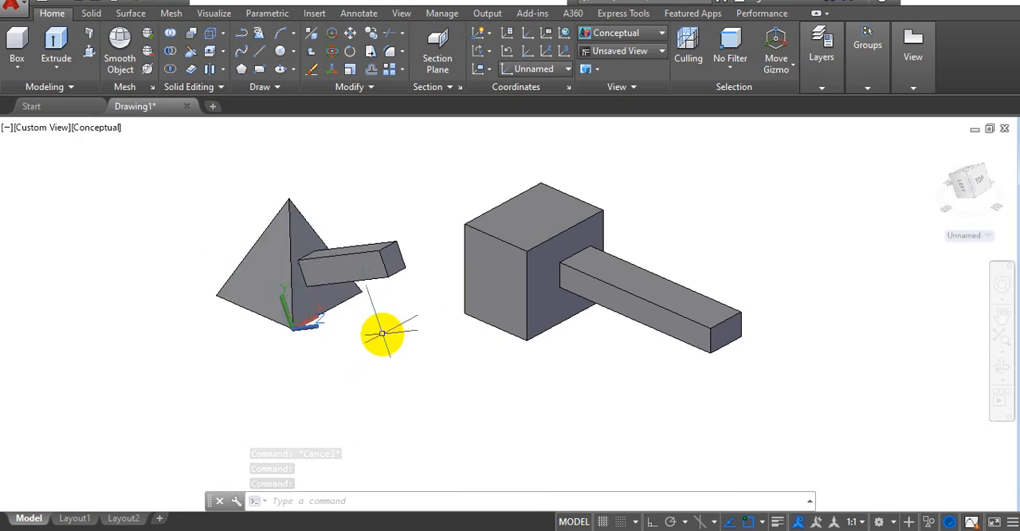
{"action": "middle_click_drag", "start_coordinate": [380, 326], "coordinate": [351, 348]}
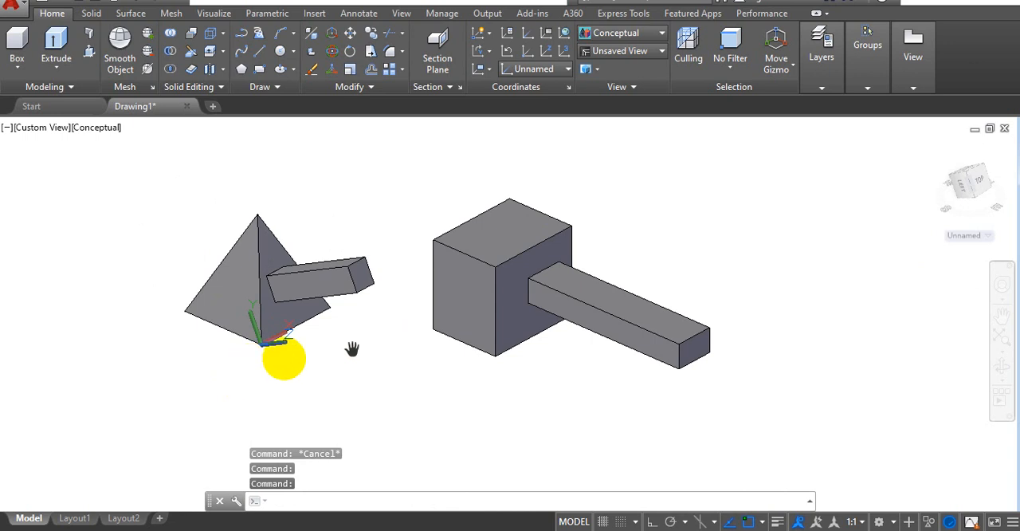
{"action": "left_click", "coordinate": [507, 52]}
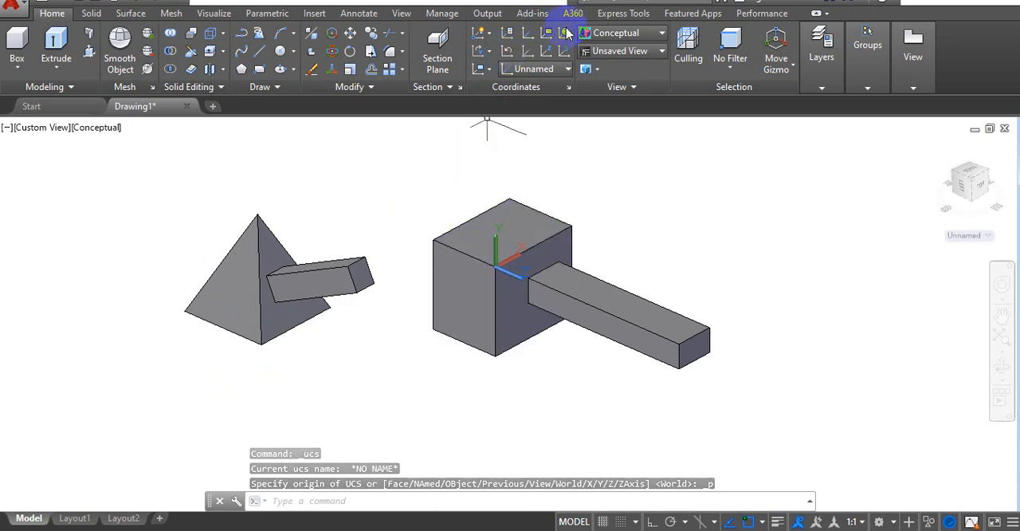
{"action": "left_click", "coordinate": [566, 34]}
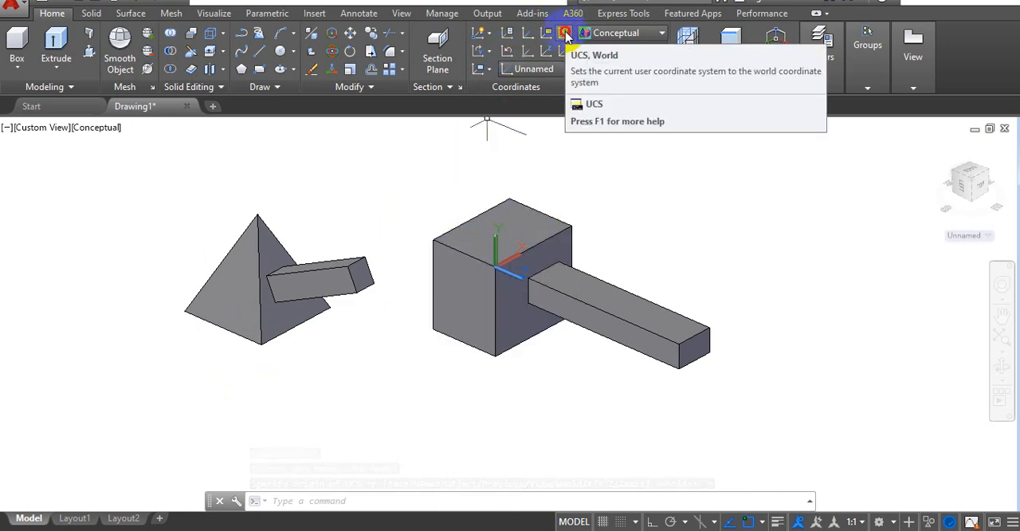